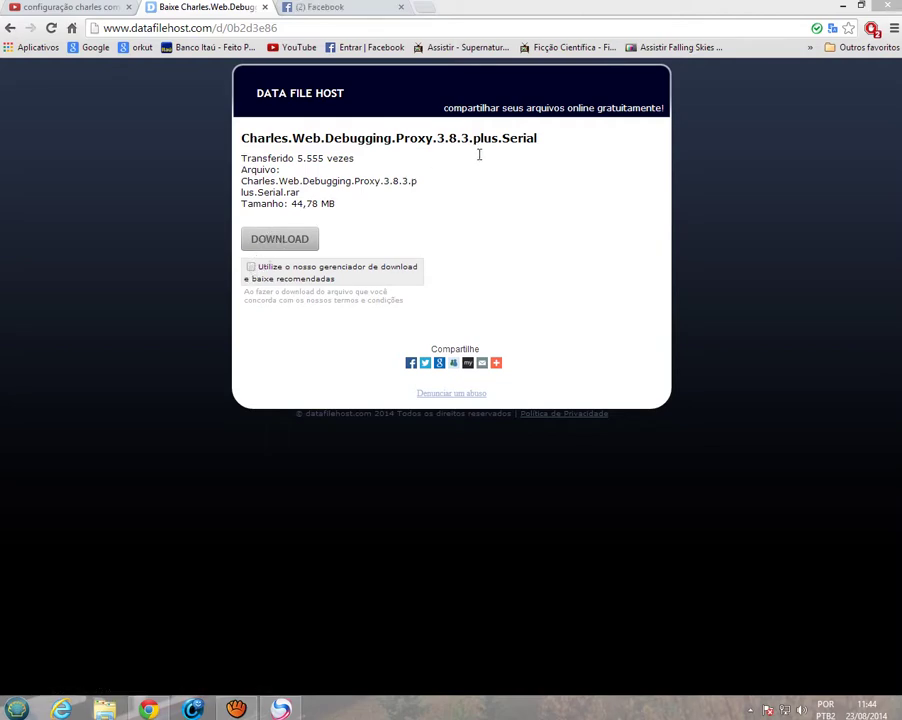
Download the Charles.Web.Debugging.Proxy.3.8.3.plus.Serial archive with the download manager, keeping the Compactados category.
{"action": "left_click", "coordinate": [268, 239]}
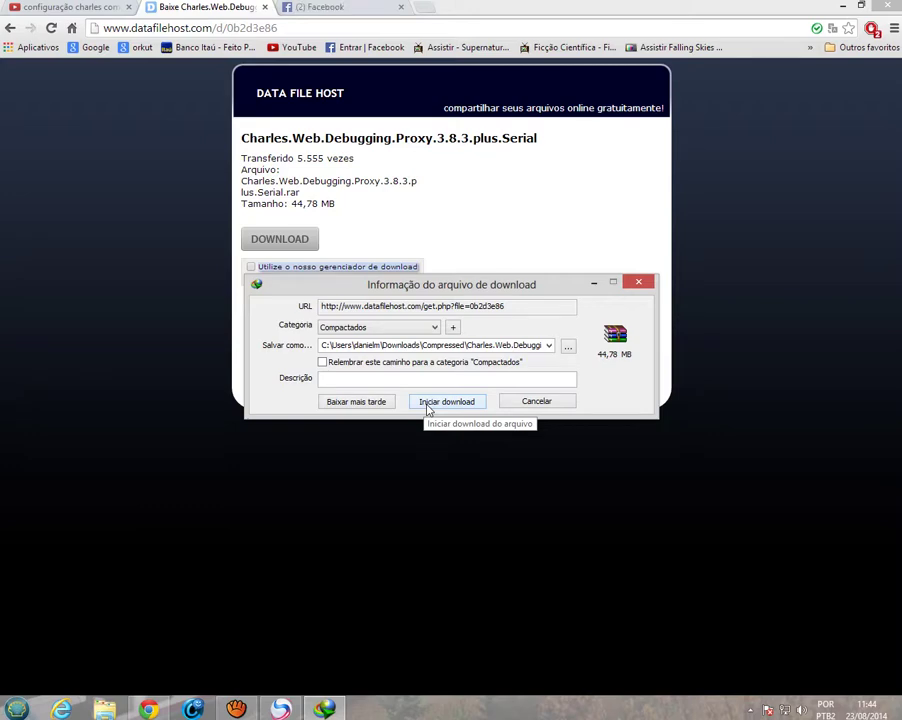
{"action": "left_click", "coordinate": [428, 402]}
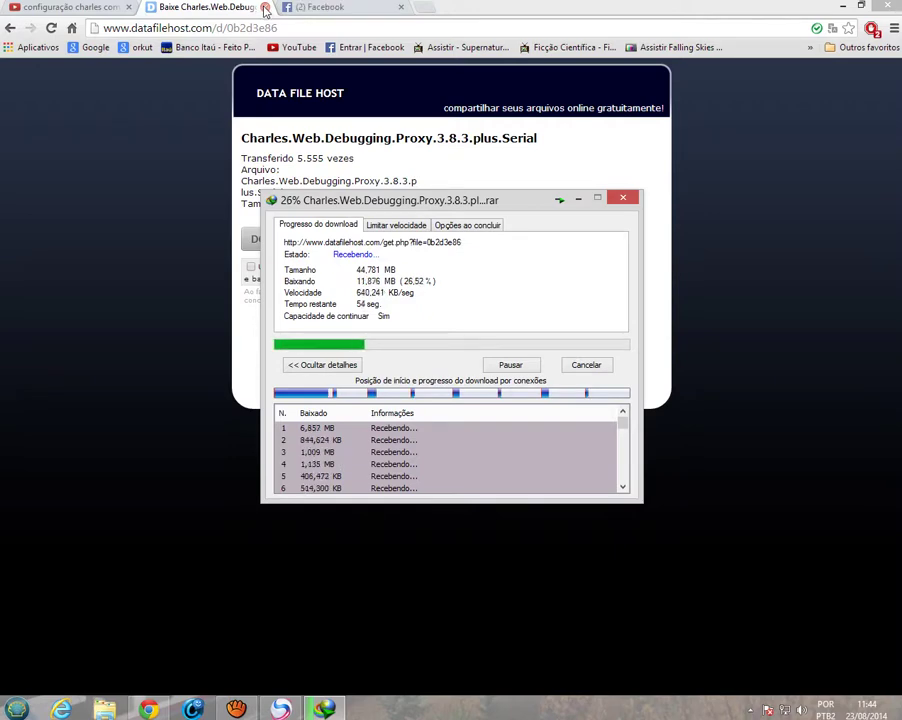
{"action": "left_click_drag", "start_coordinate": [240, 157], "coordinate": [357, 514]}
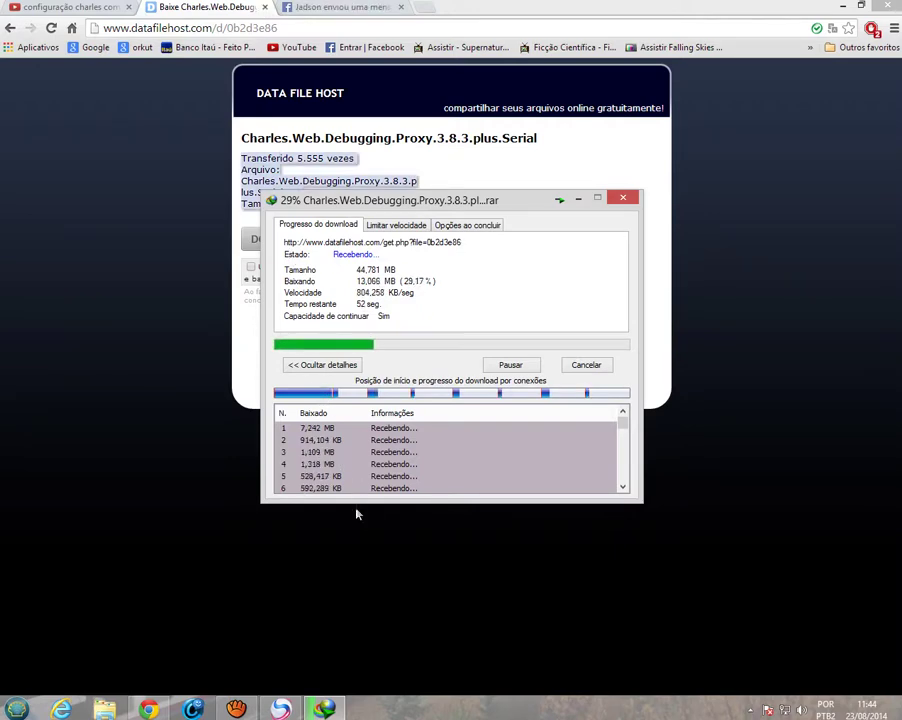
{"action": "left_click", "coordinate": [290, 648]}
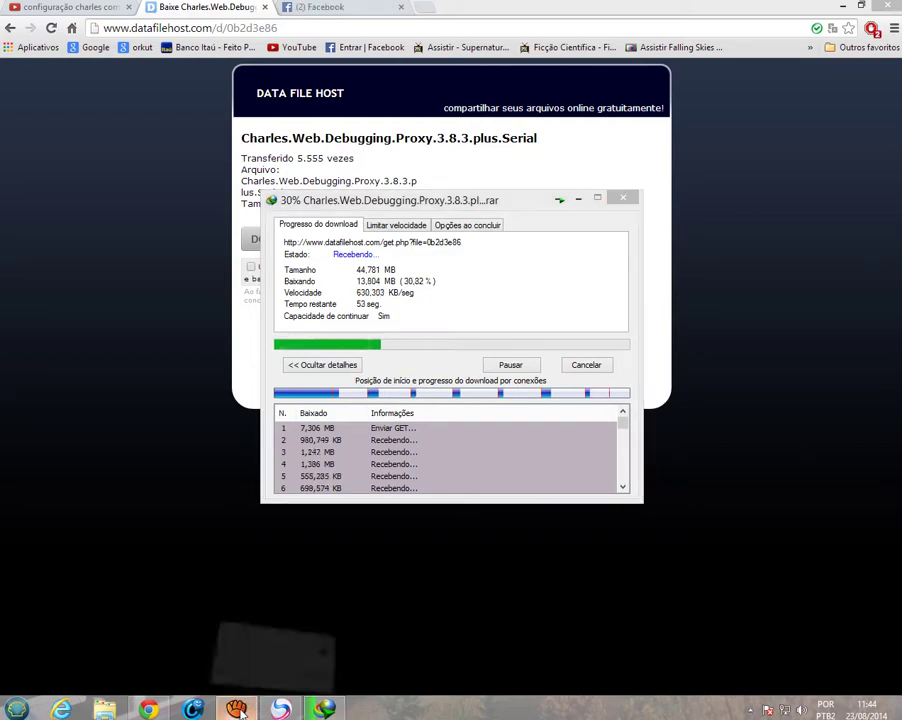
{"action": "left_click", "coordinate": [238, 710]}
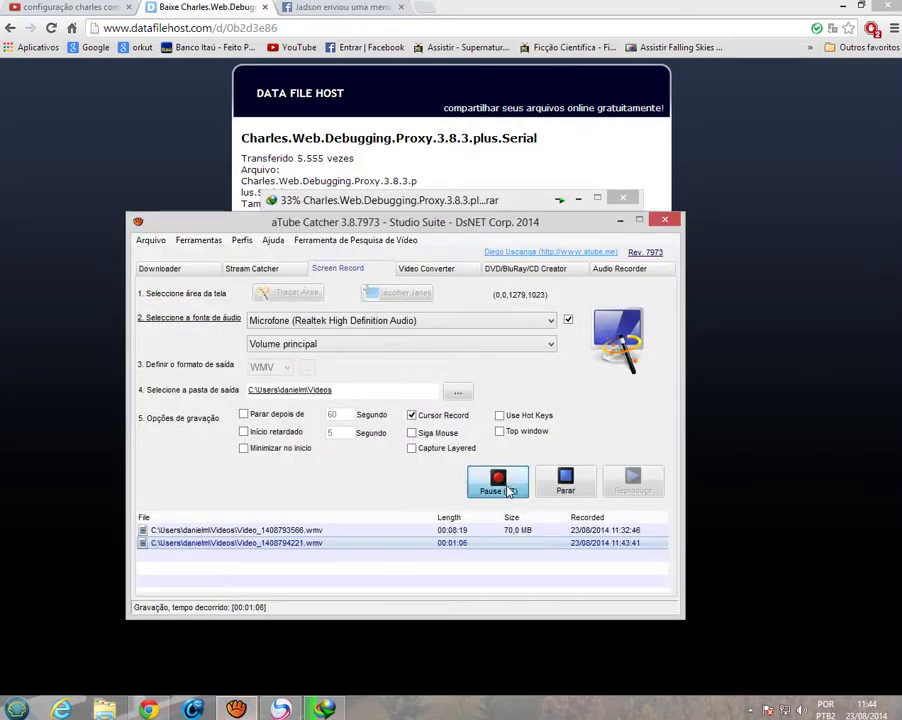
{"action": "left_click", "coordinate": [498, 482]}
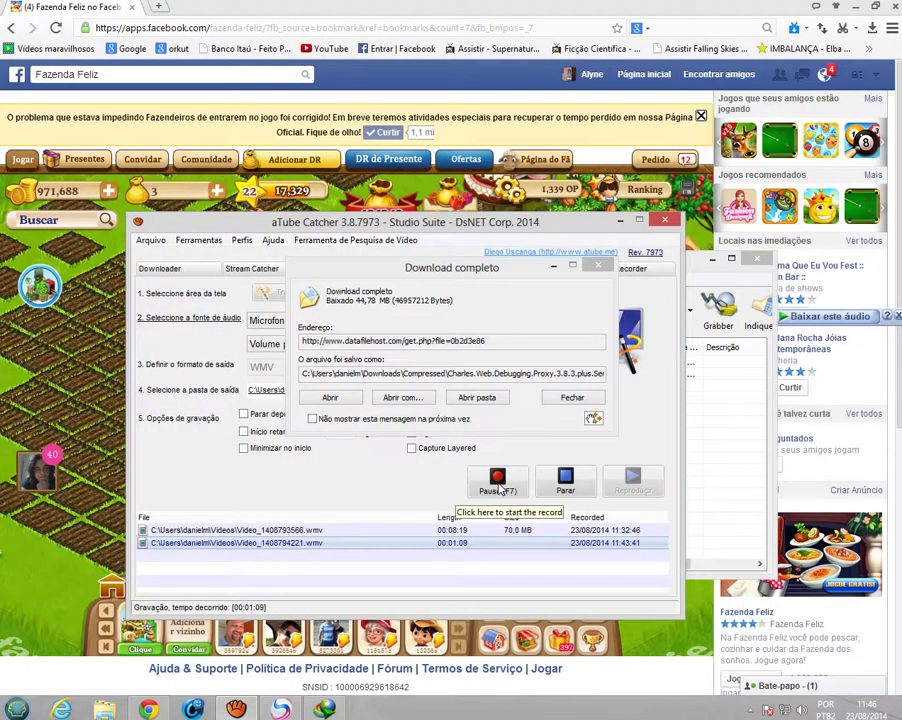
Open the downloaded Charles archive, extract its contents to the desktop (Área de Trabalho), and close the archive.
{"action": "left_click", "coordinate": [335, 398]}
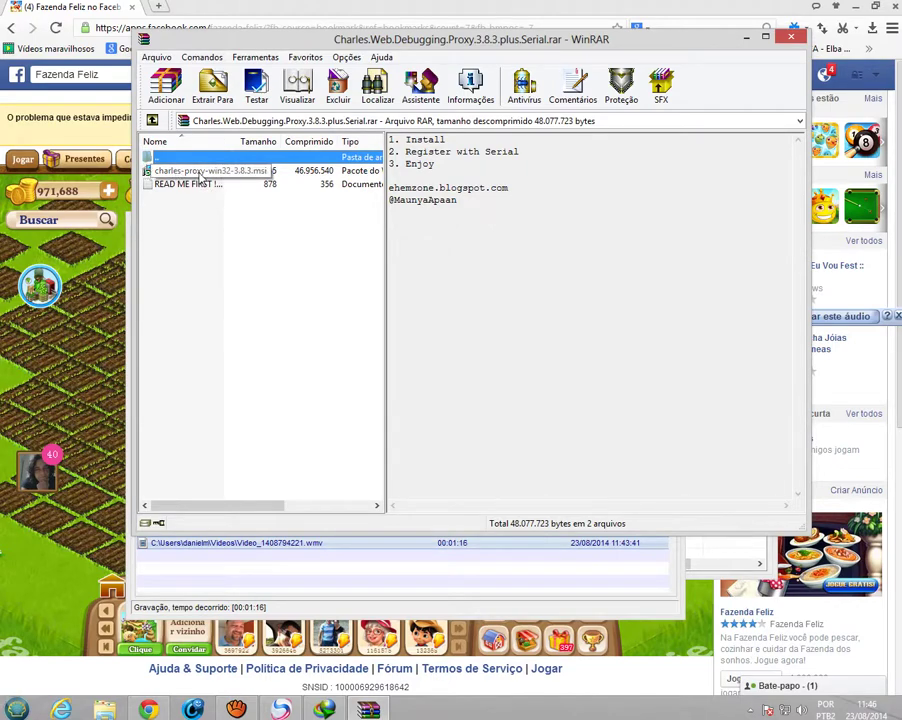
{"action": "left_click", "coordinate": [212, 92]}
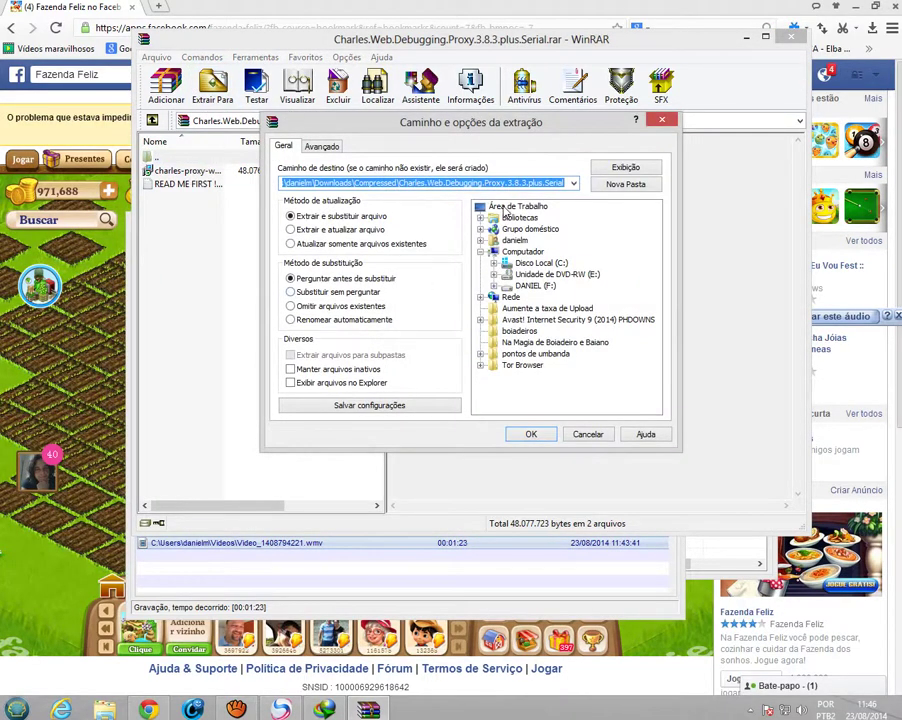
{"action": "left_click", "coordinate": [506, 210]}
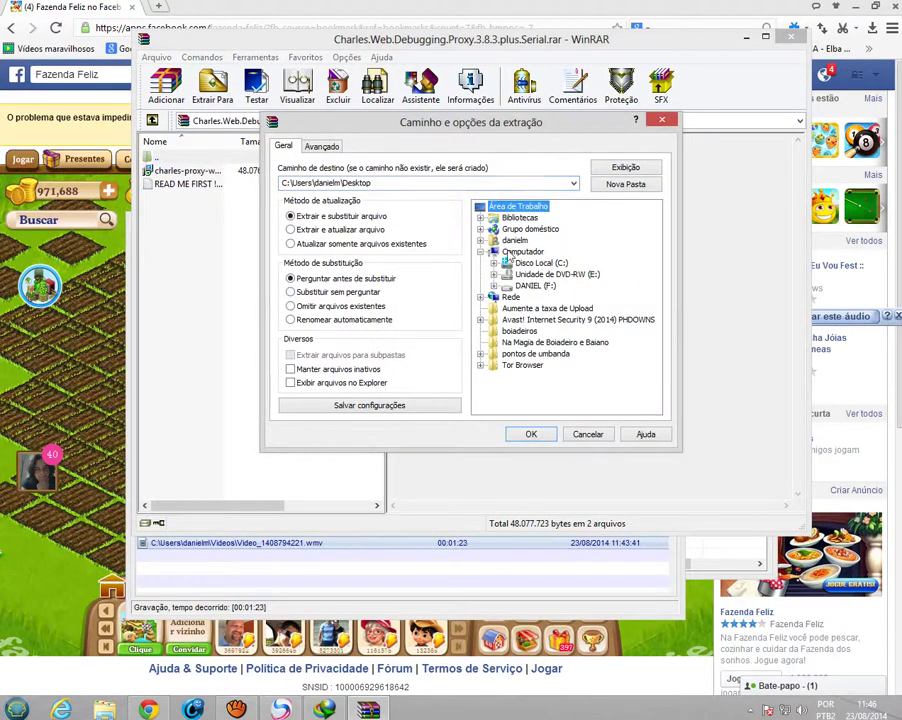
{"action": "left_click", "coordinate": [530, 435]}
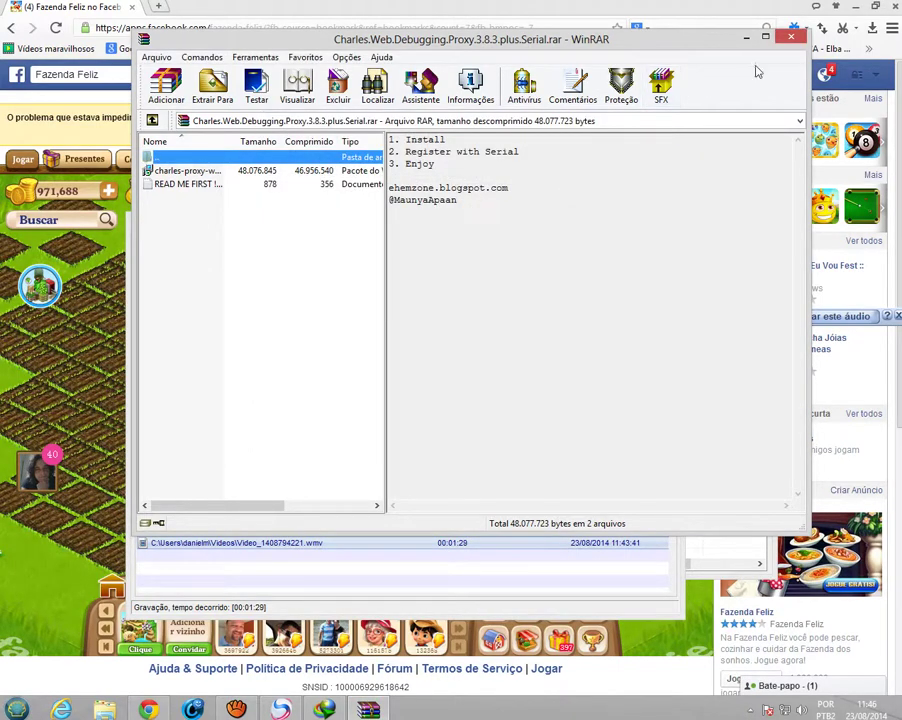
{"action": "left_click", "coordinate": [791, 37]}
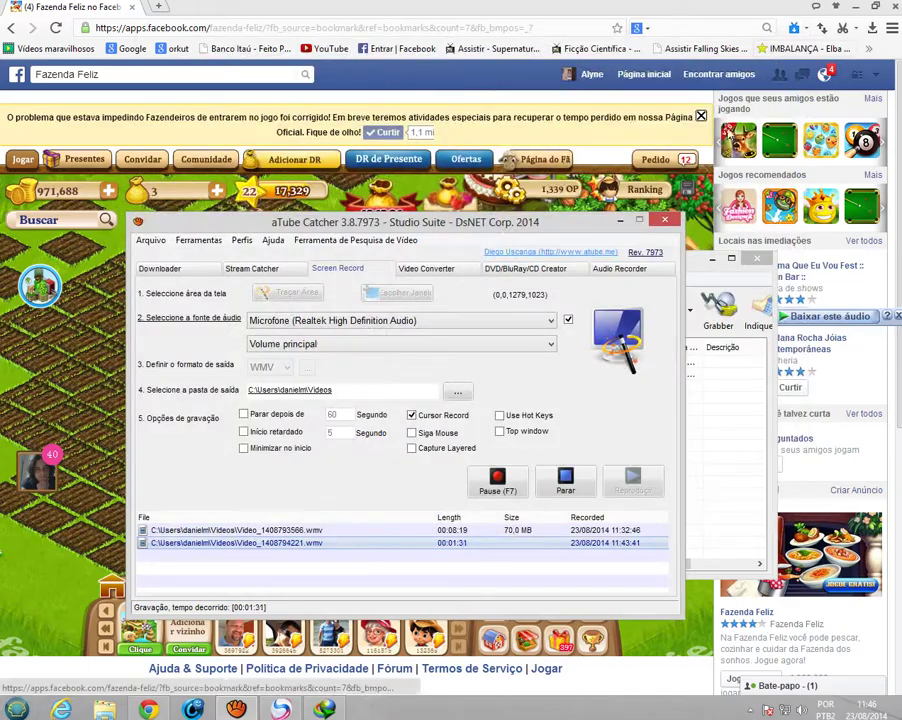
Minimize the browser and screen recorder windows and move the download manager aside to uncover the desktop files.
{"action": "left_click", "coordinate": [855, 6]}
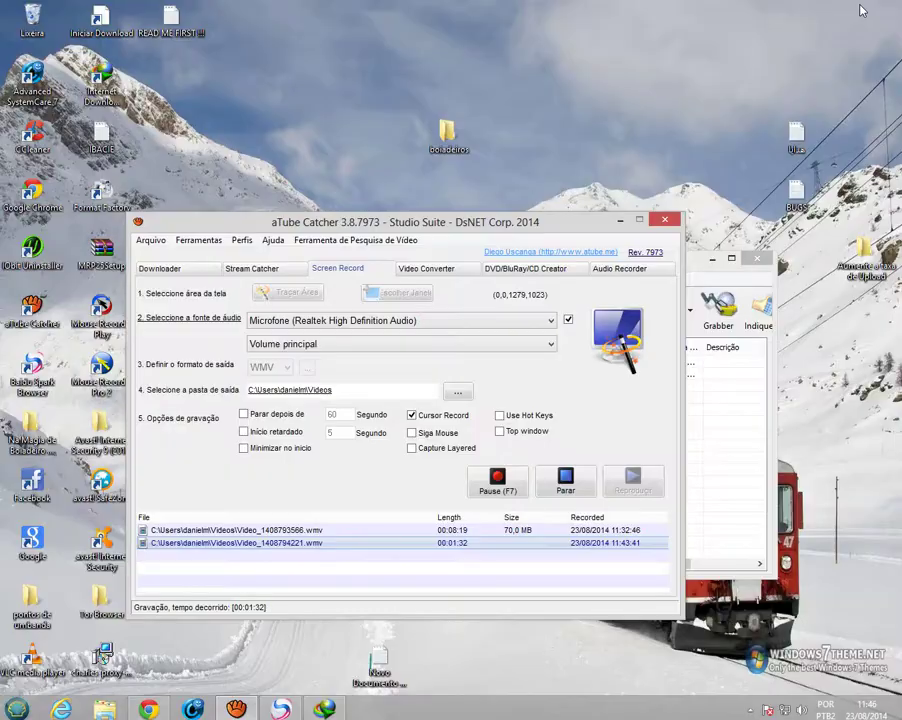
{"action": "left_click", "coordinate": [621, 219]}
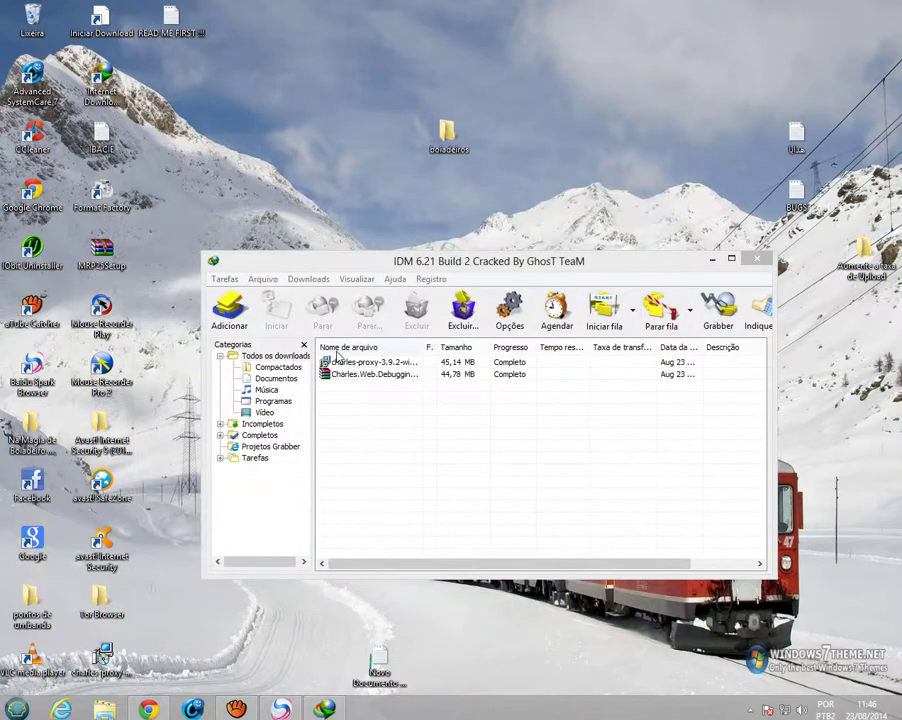
{"action": "left_click_drag", "start_coordinate": [268, 266], "coordinate": [399, 289]}
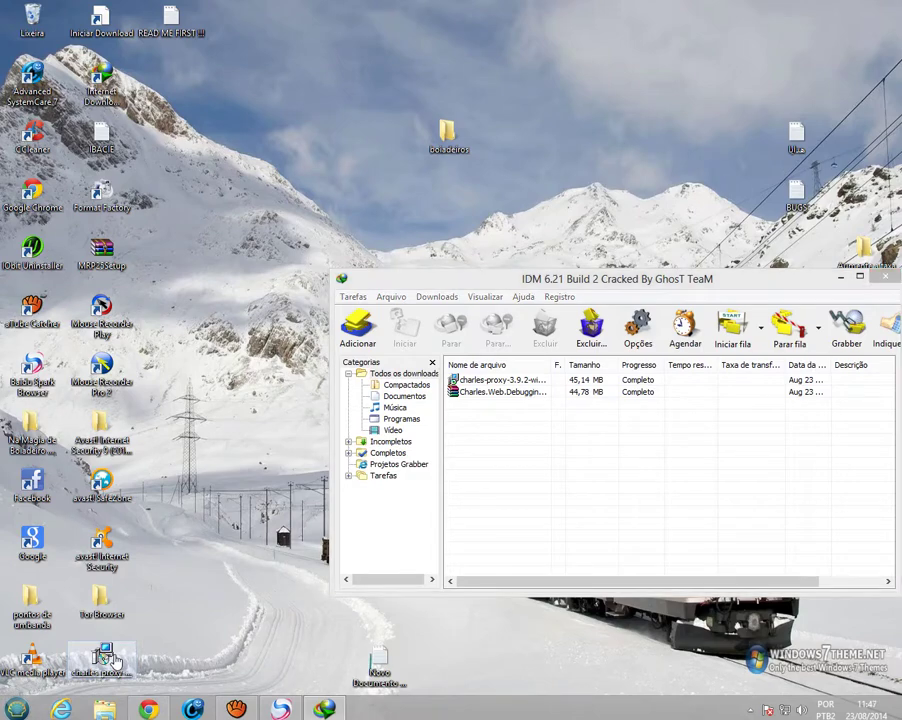
Install Charles 3.8.3 from the extracted desktop installer, accepting the license agreement and keeping the default destination folder.
{"action": "double_click", "coordinate": [107, 658]}
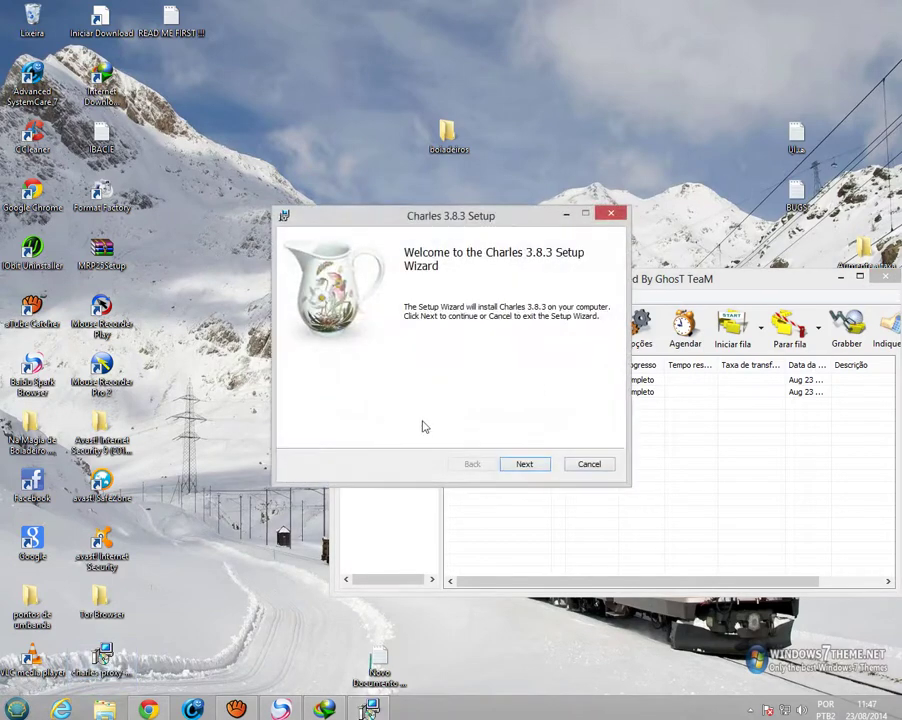
{"action": "left_click", "coordinate": [527, 466]}
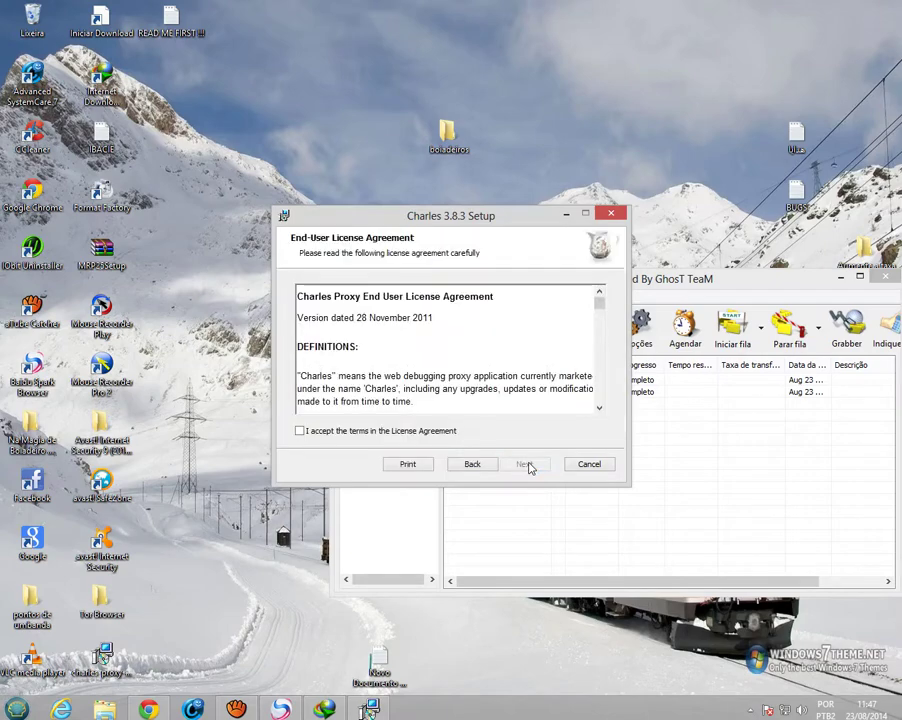
{"action": "left_click", "coordinate": [300, 431]}
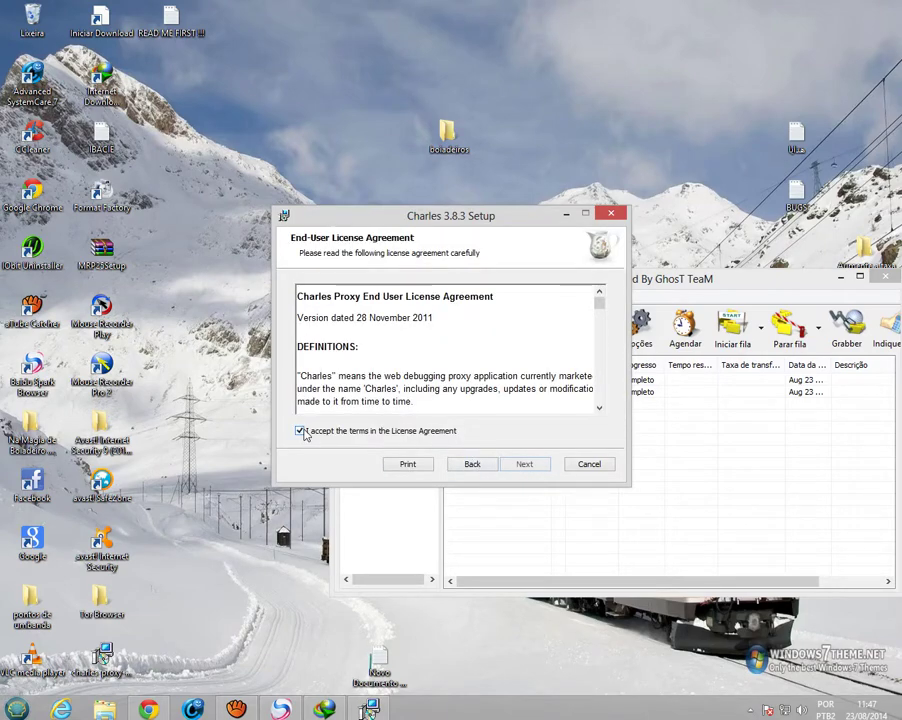
{"action": "left_click", "coordinate": [522, 466]}
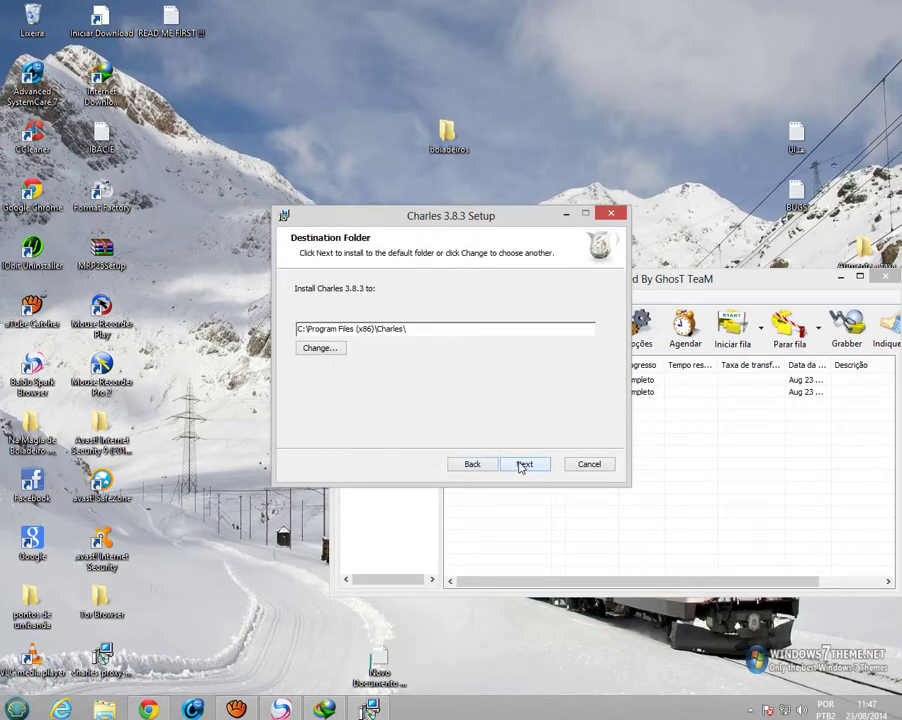
{"action": "left_click", "coordinate": [521, 466]}
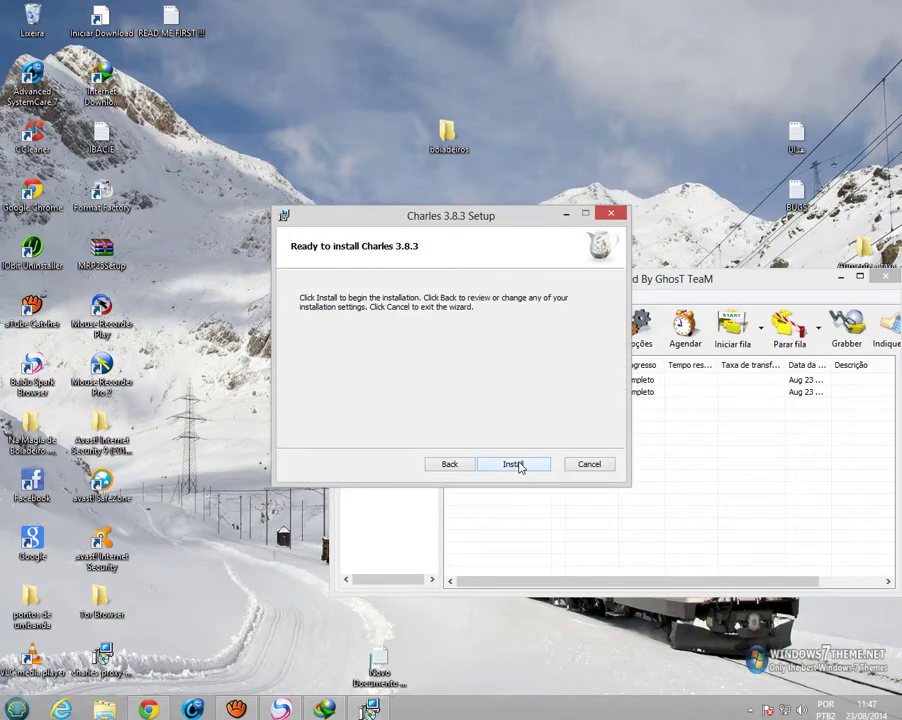
{"action": "left_click", "coordinate": [519, 466]}
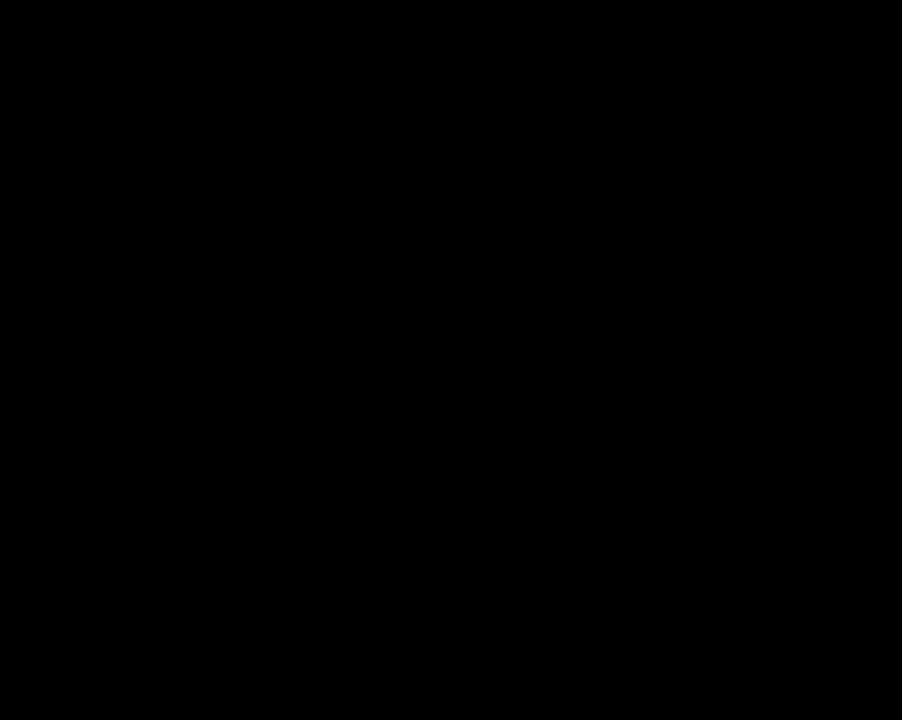
{"action": "left_click", "coordinate": [496, 392]}
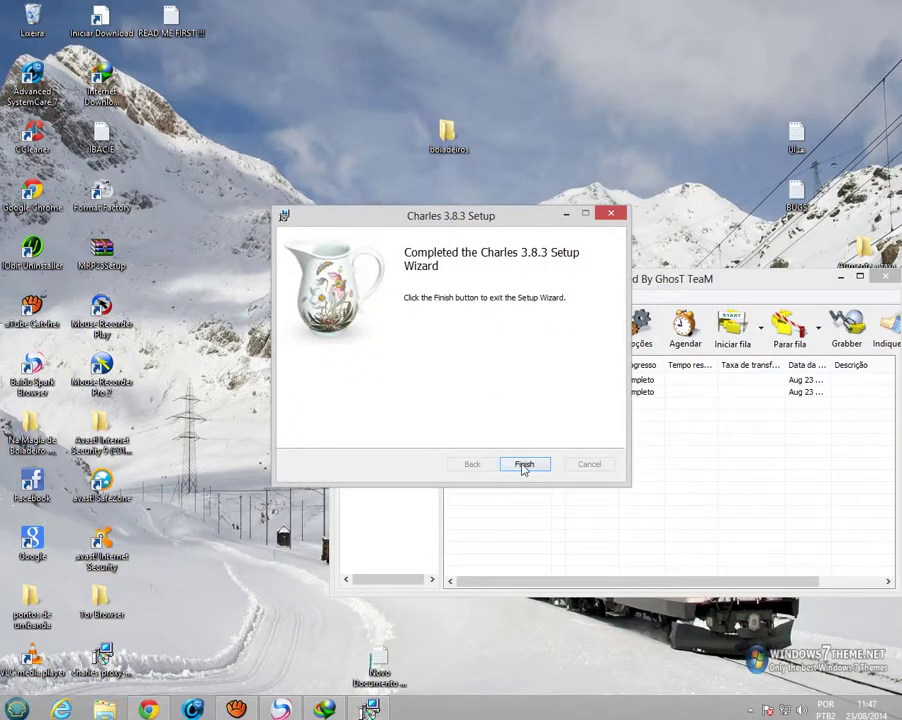
{"action": "left_click", "coordinate": [523, 467]}
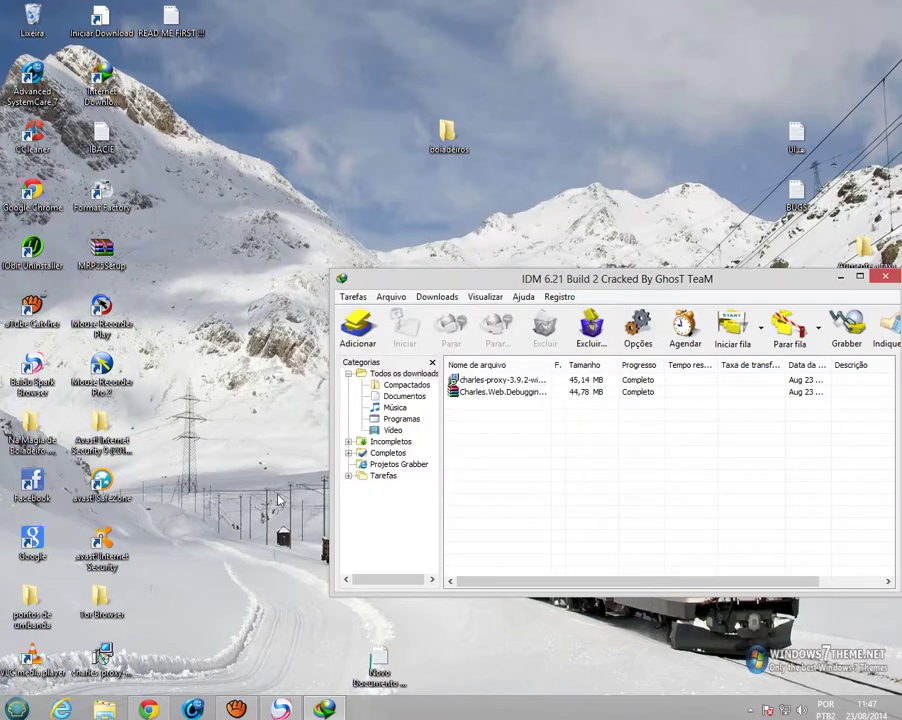
Launch Charles from the installed programs and ignore the offered update to version 3.9.2.
{"action": "left_click", "coordinate": [16, 708]}
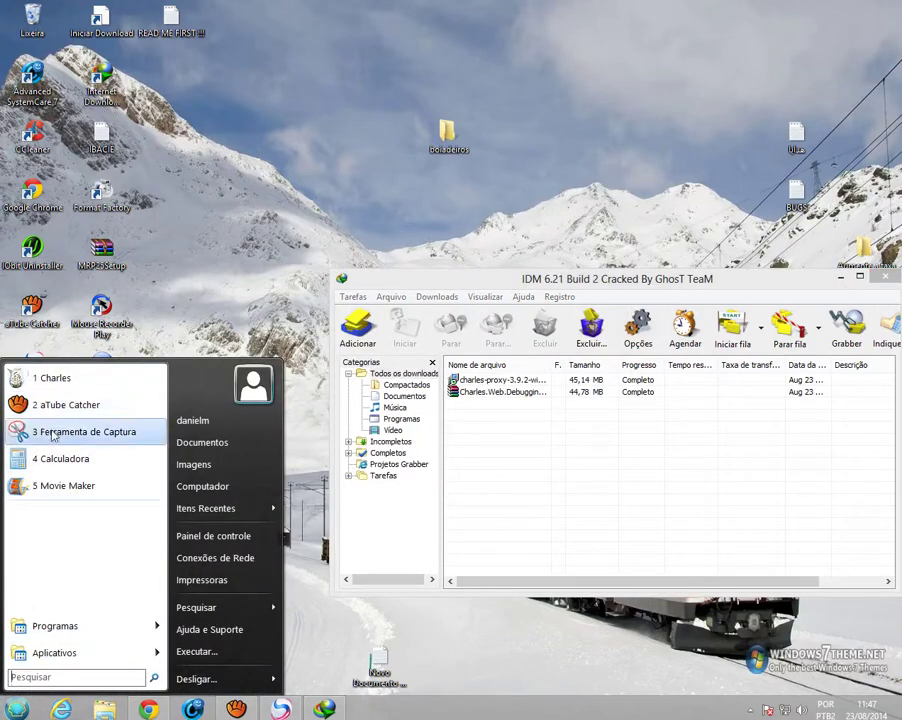
{"action": "mouse_move", "coordinate": [84, 630]}
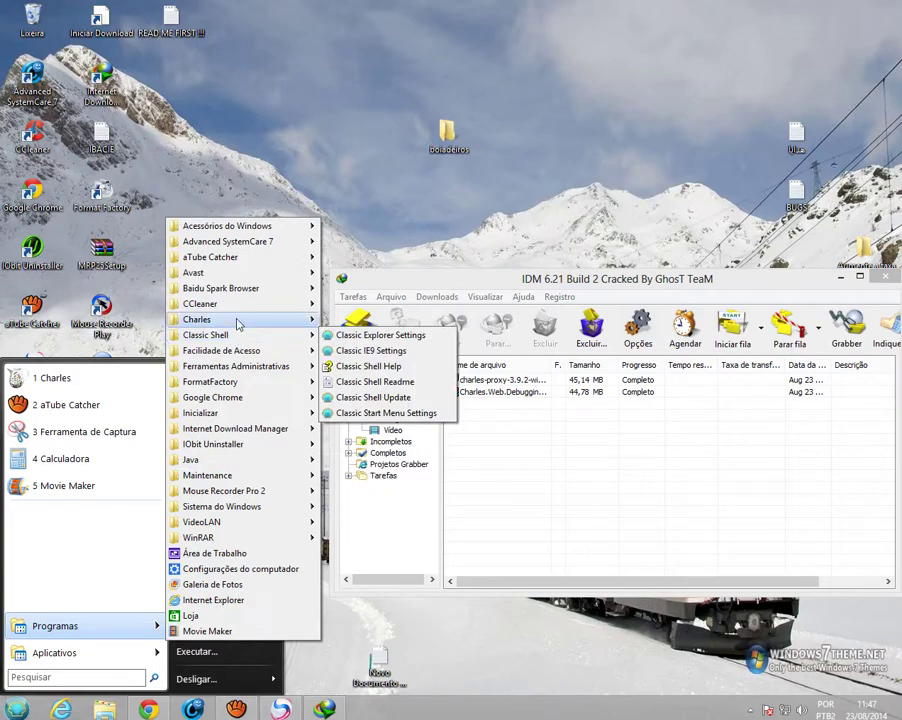
{"action": "mouse_move", "coordinate": [237, 308]}
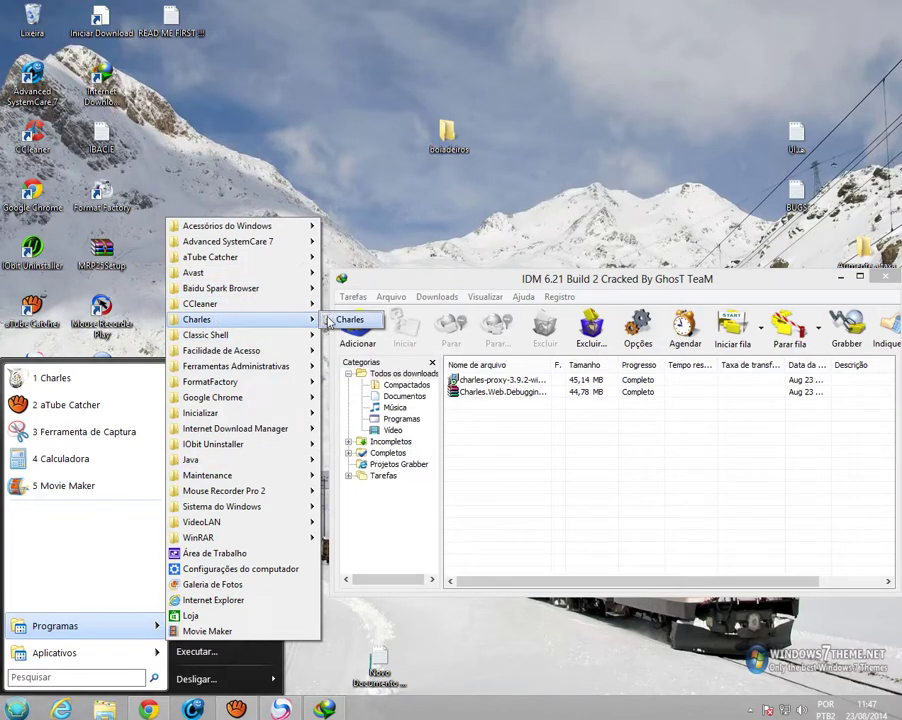
{"action": "left_click", "coordinate": [345, 319]}
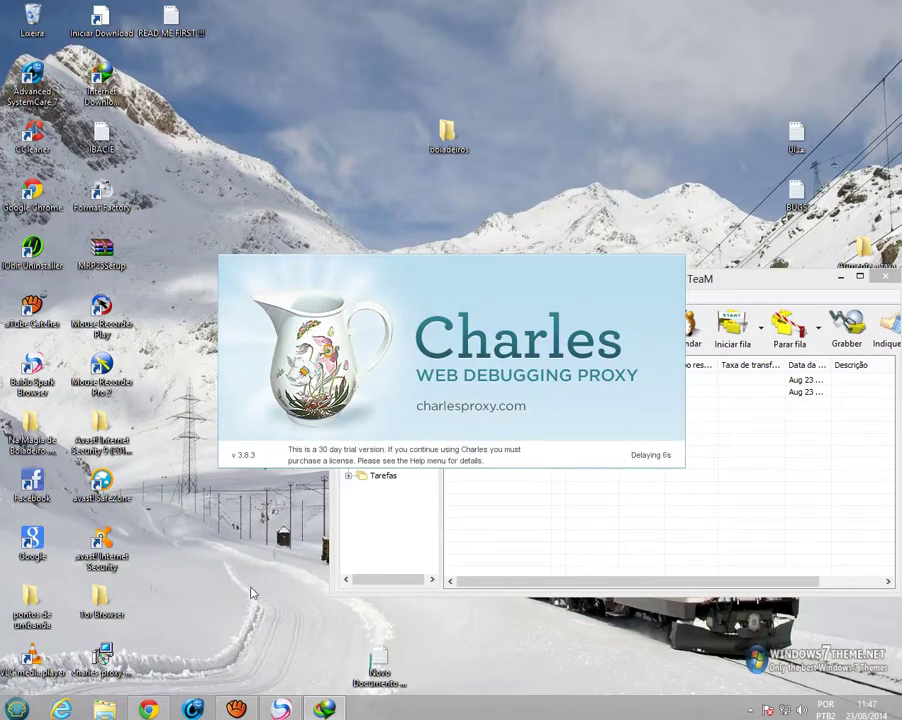
{"action": "left_click", "coordinate": [17, 709]}
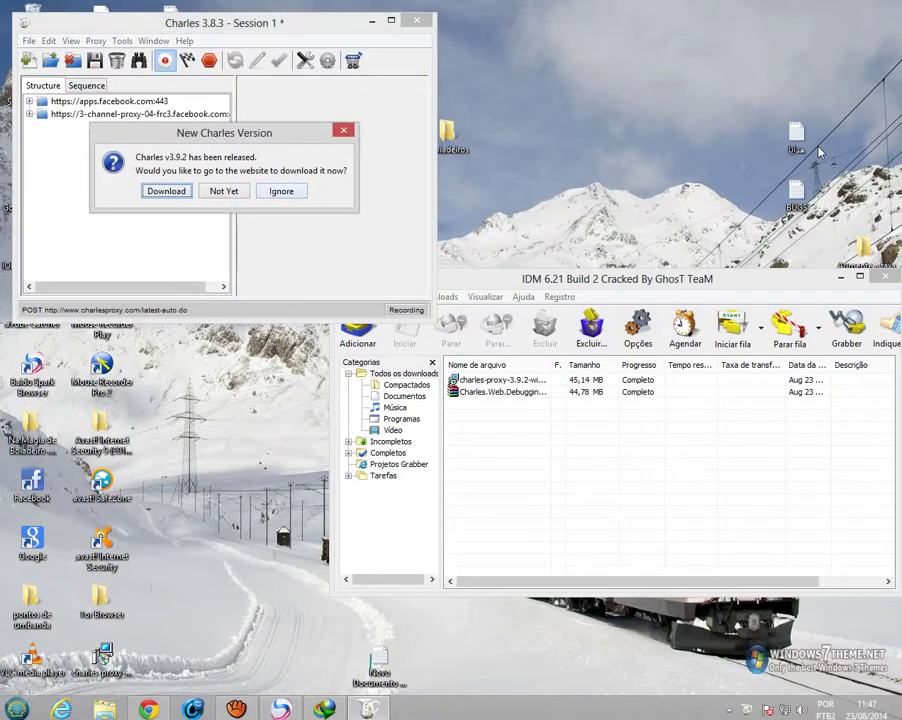
{"action": "mouse_move", "coordinate": [895, 300]}
{"action": "left_click", "coordinate": [280, 196]}
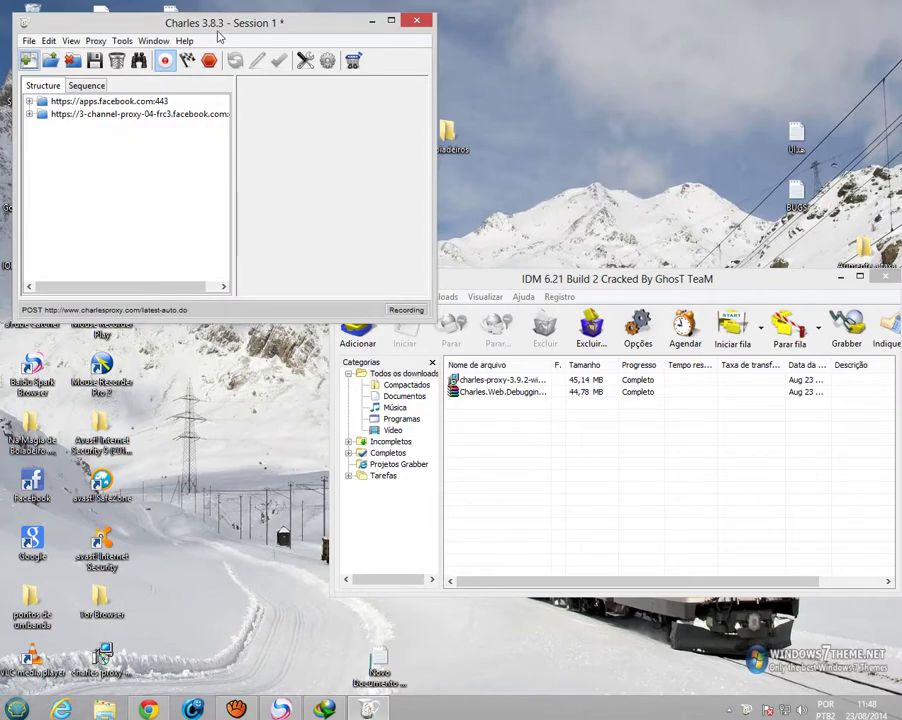
Maximize the Charles window and open the Register Charles dialog.
{"action": "left_click_drag", "start_coordinate": [224, 24], "coordinate": [480, 38]}
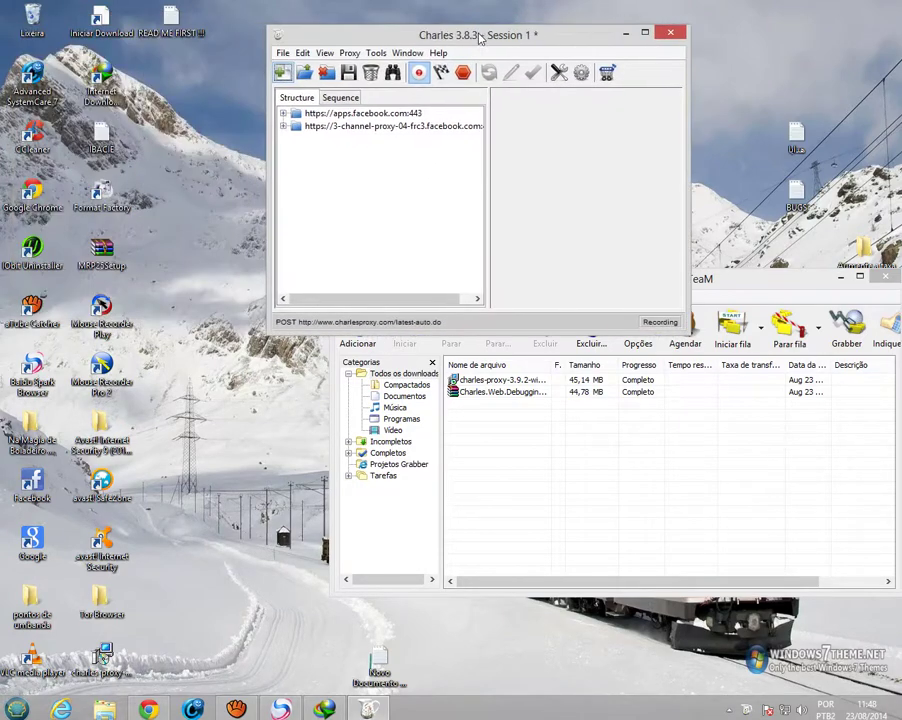
{"action": "left_click", "coordinate": [646, 33]}
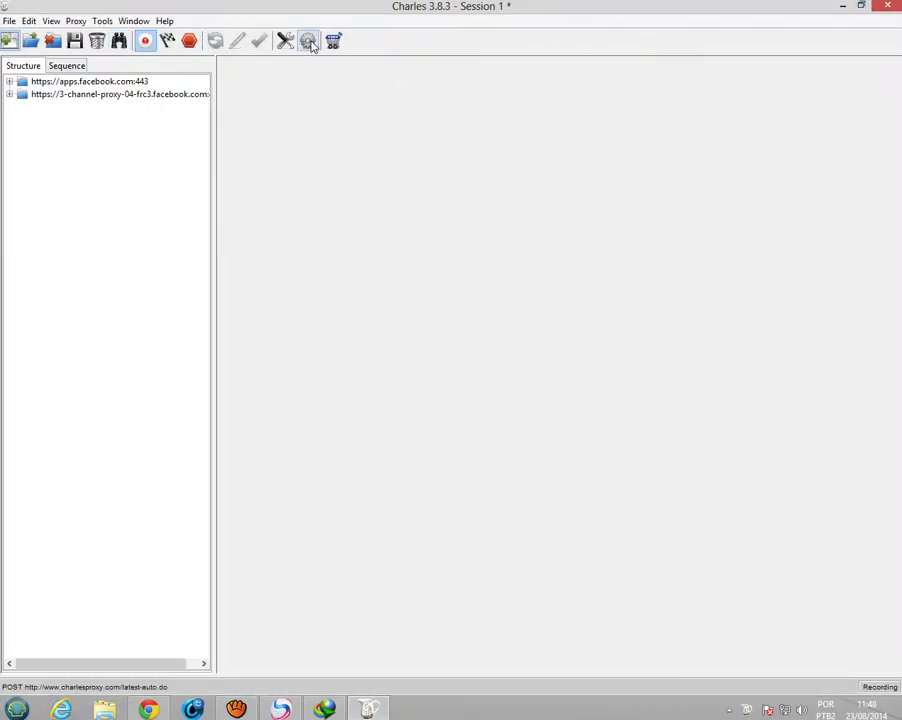
{"action": "left_click", "coordinate": [165, 22]}
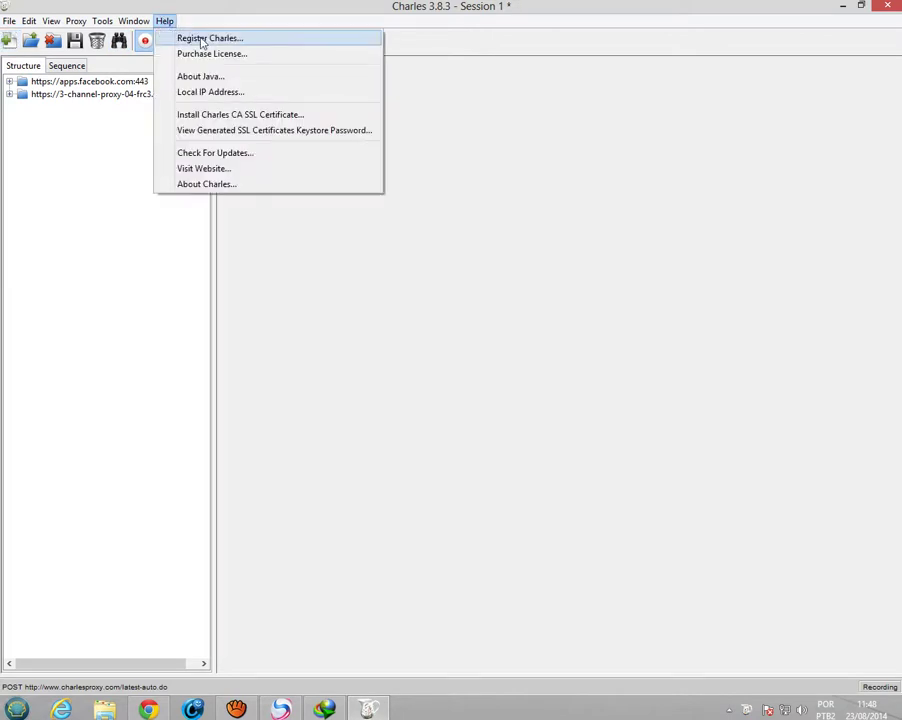
{"action": "left_click", "coordinate": [207, 38]}
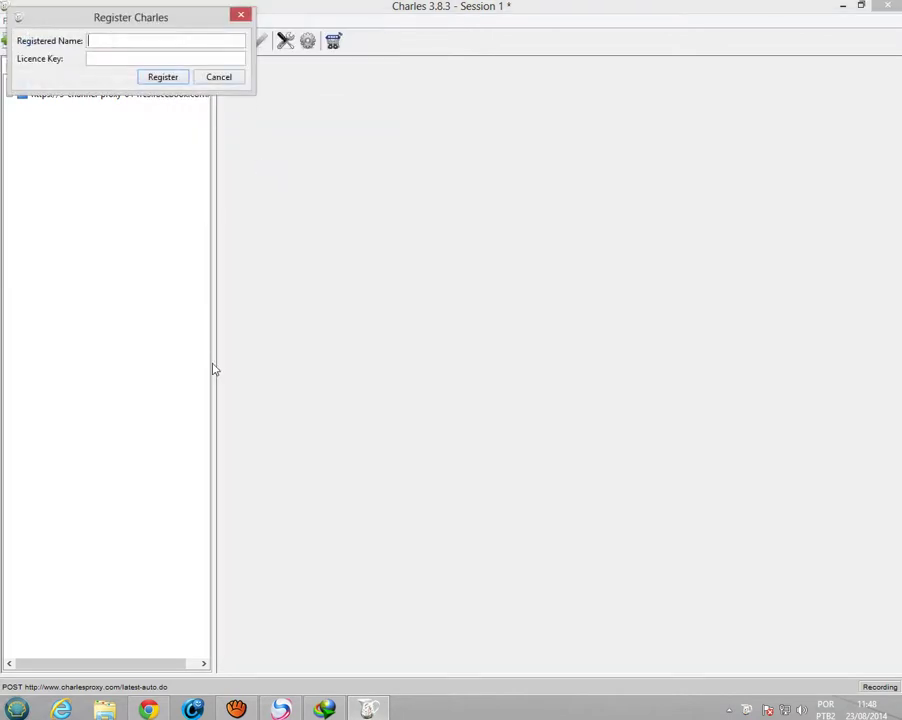
Copy the registration name from the YouTube video description in Chrome and paste it as the Registered Name in Charles.
{"action": "left_click", "coordinate": [149, 709]}
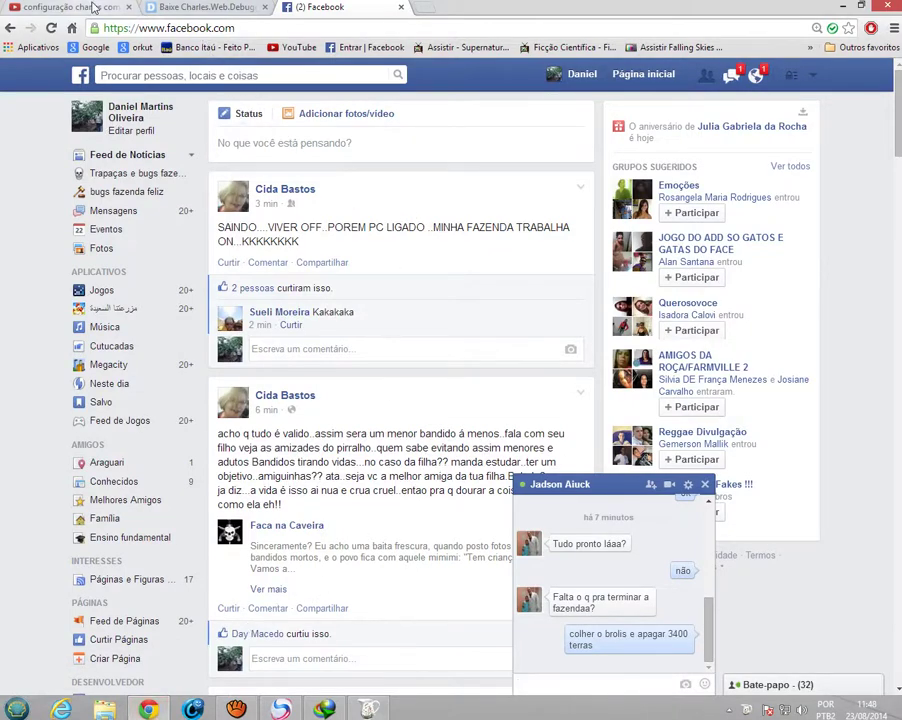
{"action": "left_click", "coordinate": [93, 7]}
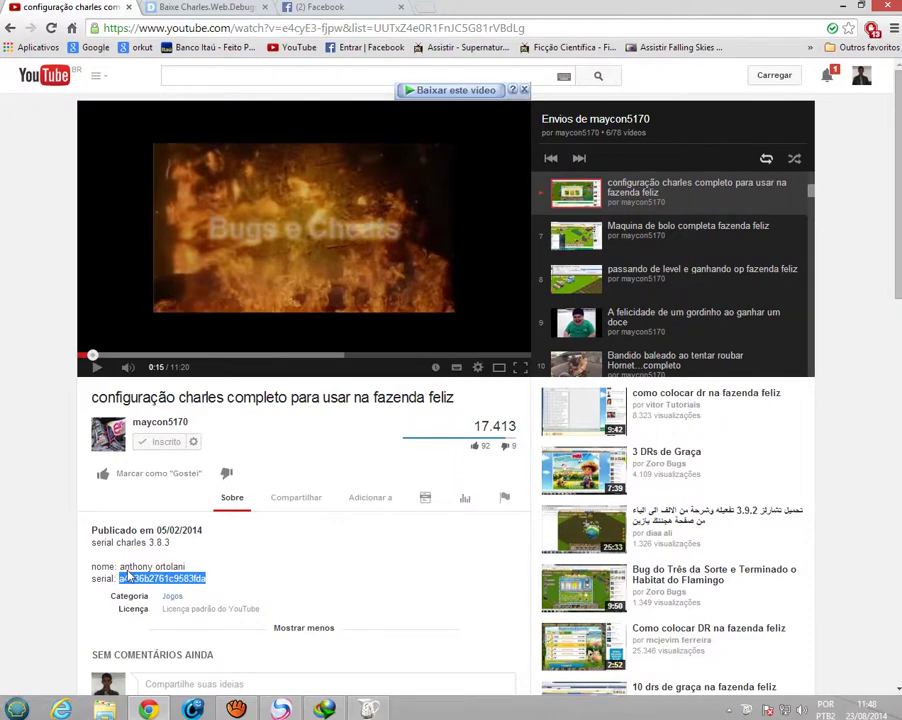
{"action": "left_click_drag", "start_coordinate": [120, 567], "coordinate": [184, 567]}
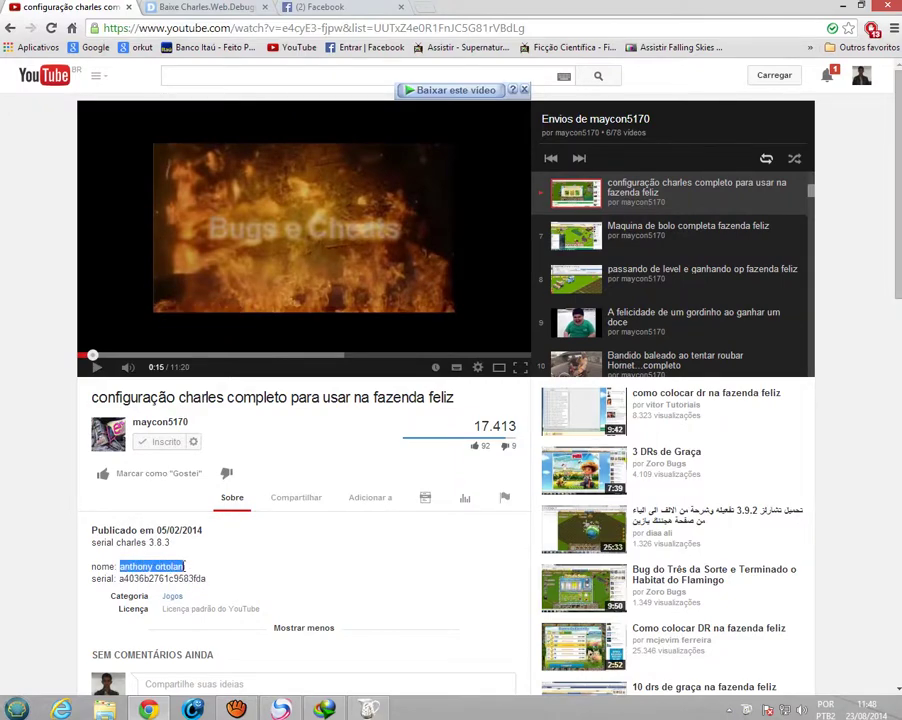
{"action": "right_click", "coordinate": [180, 567]}
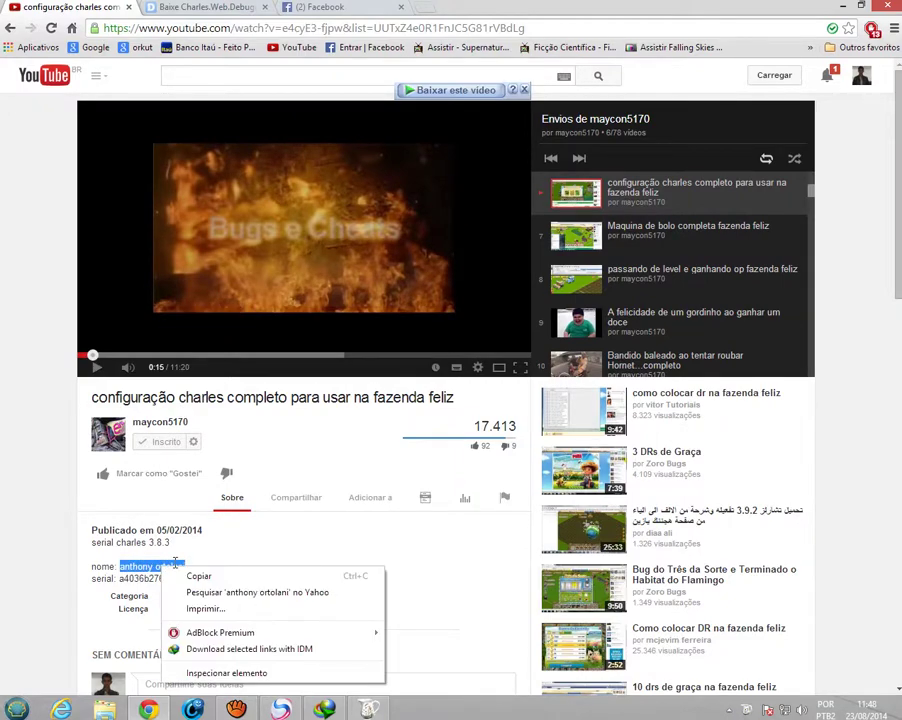
{"action": "left_click", "coordinate": [209, 580]}
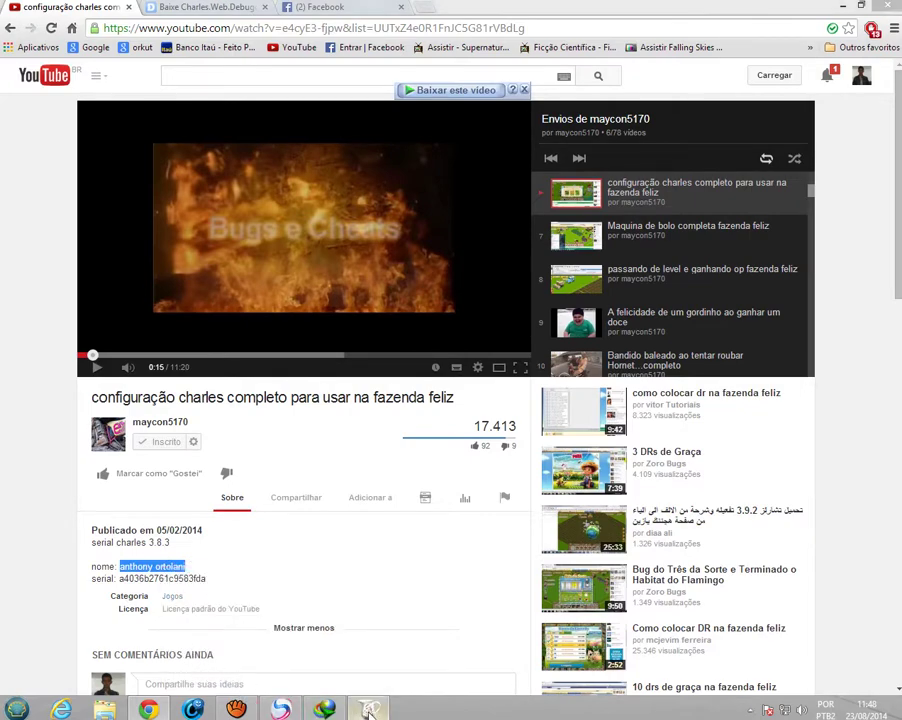
{"action": "key", "text": "alt+Tab"}
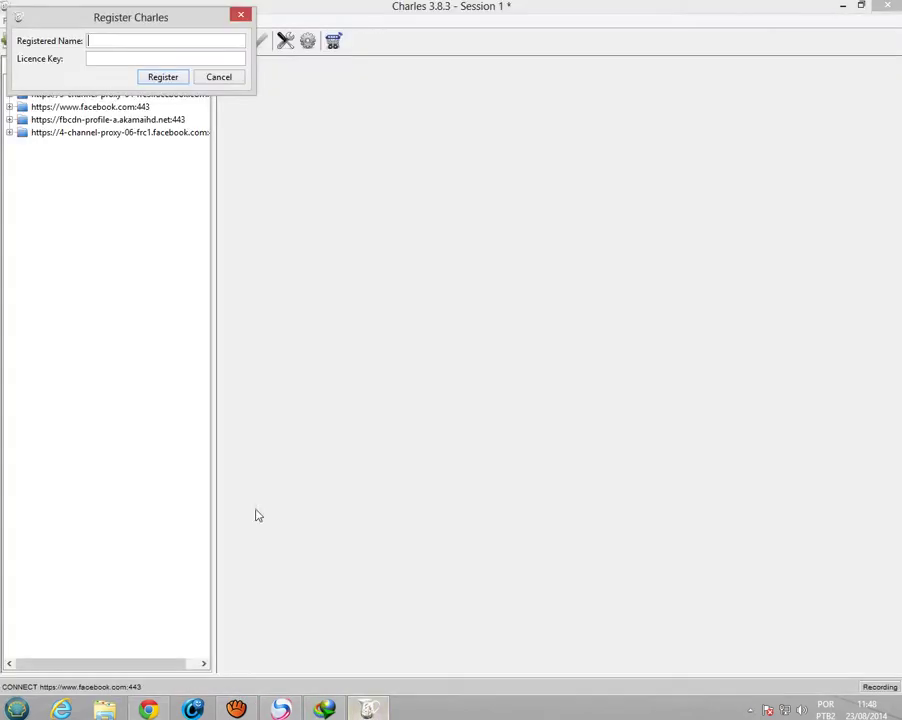
{"action": "left_click", "coordinate": [97, 44]}
{"action": "key", "text": "ctrl+v"}
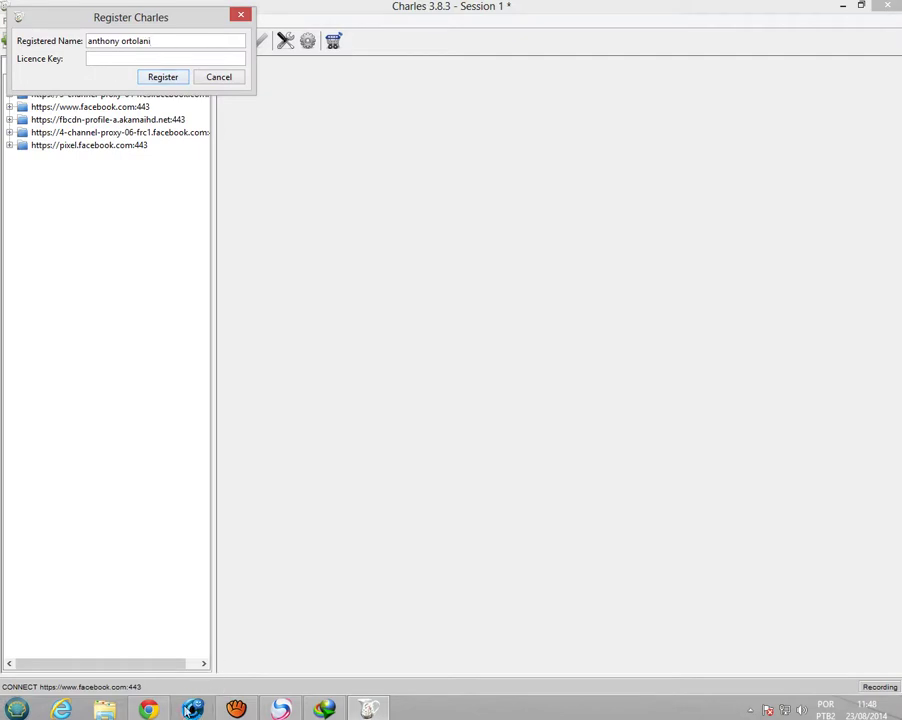
Copy the serial from the YouTube video description into Charles's Licence Key field, submit the registration and acknowledge the confirmation.
{"action": "left_click", "coordinate": [148, 709]}
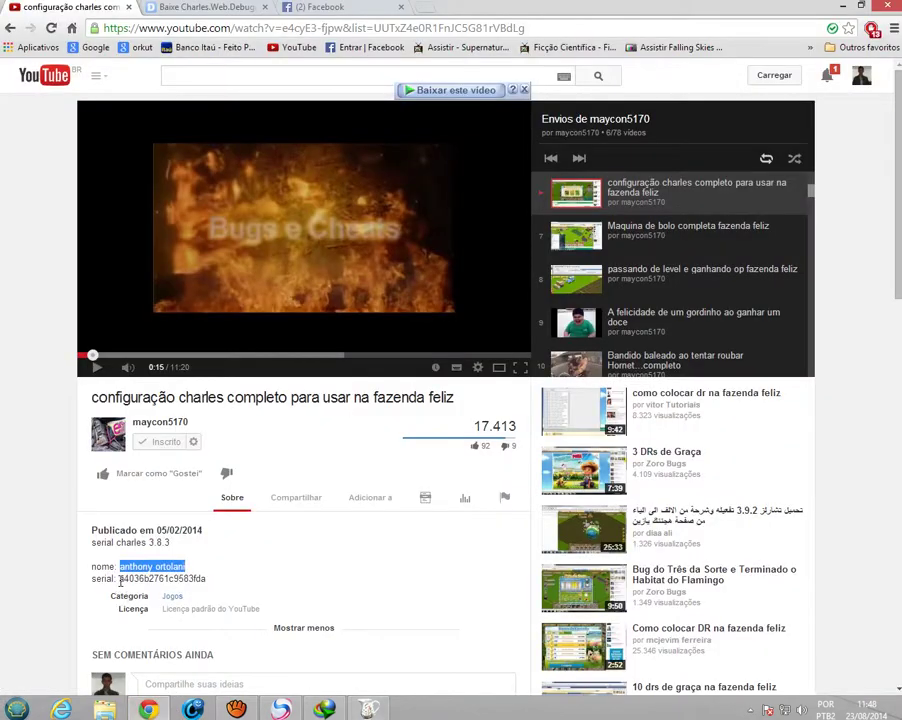
{"action": "left_click_drag", "start_coordinate": [119, 578], "coordinate": [211, 577]}
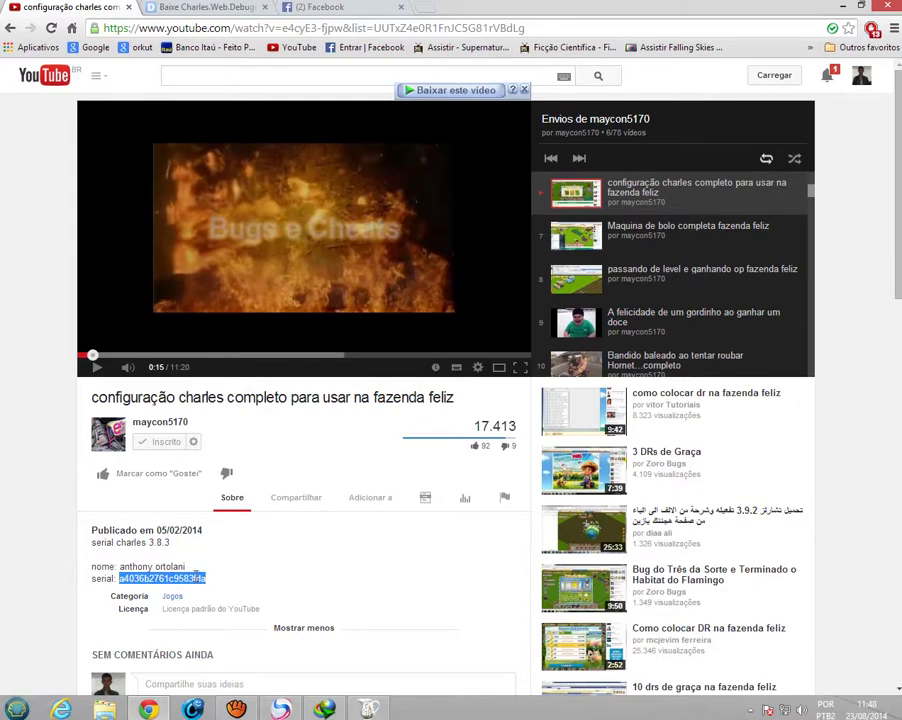
{"action": "right_click", "coordinate": [195, 570]}
{"action": "left_click", "coordinate": [228, 584]}
{"action": "key", "text": "alt+Tab"}
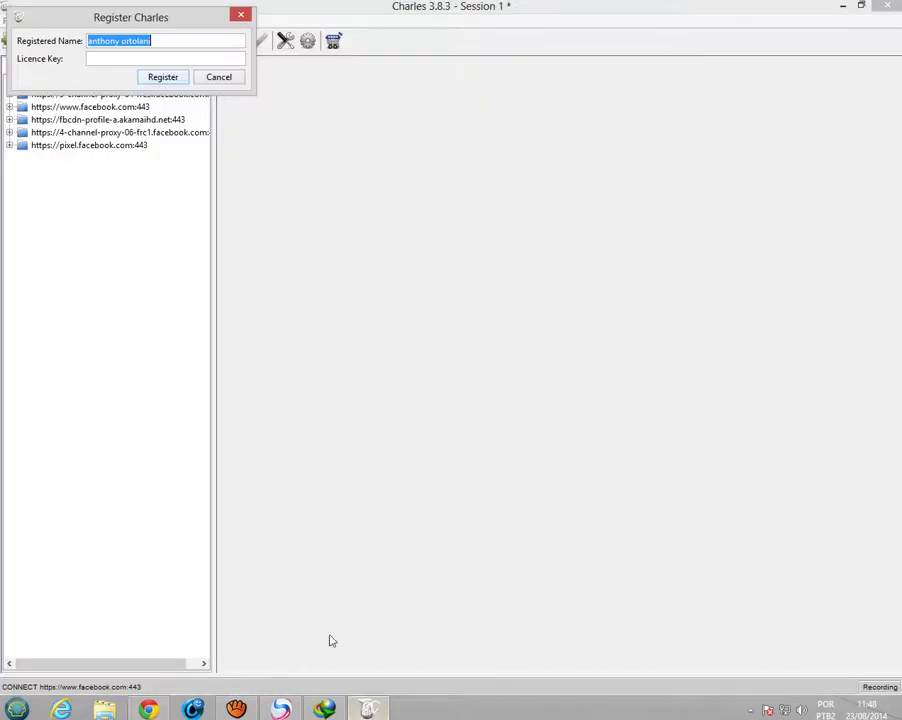
{"action": "left_click", "coordinate": [109, 57]}
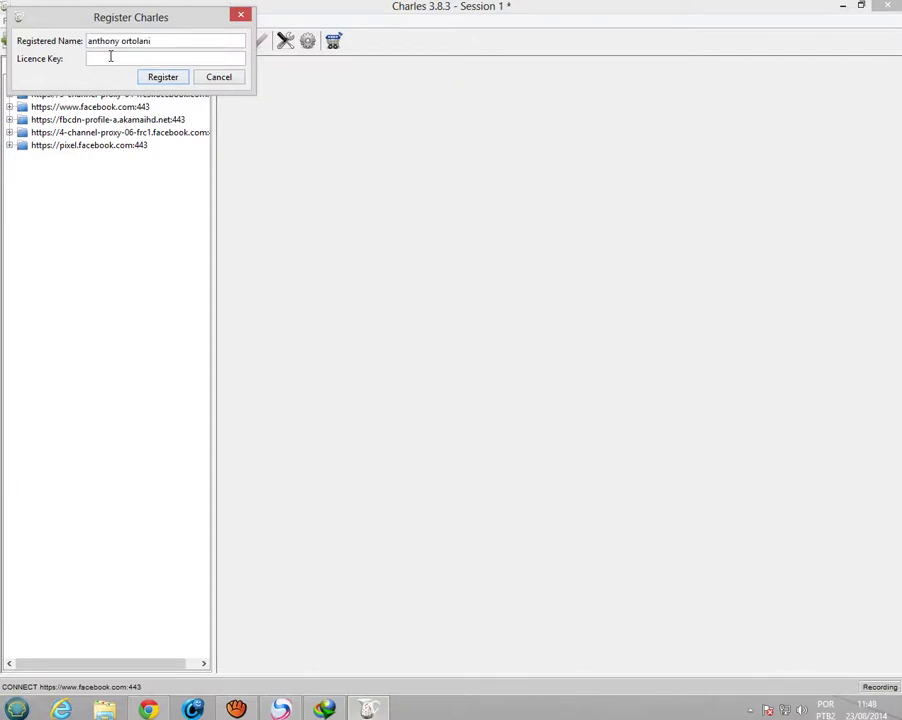
{"action": "key", "text": "ctrl+v"}
{"action": "left_click", "coordinate": [161, 79]}
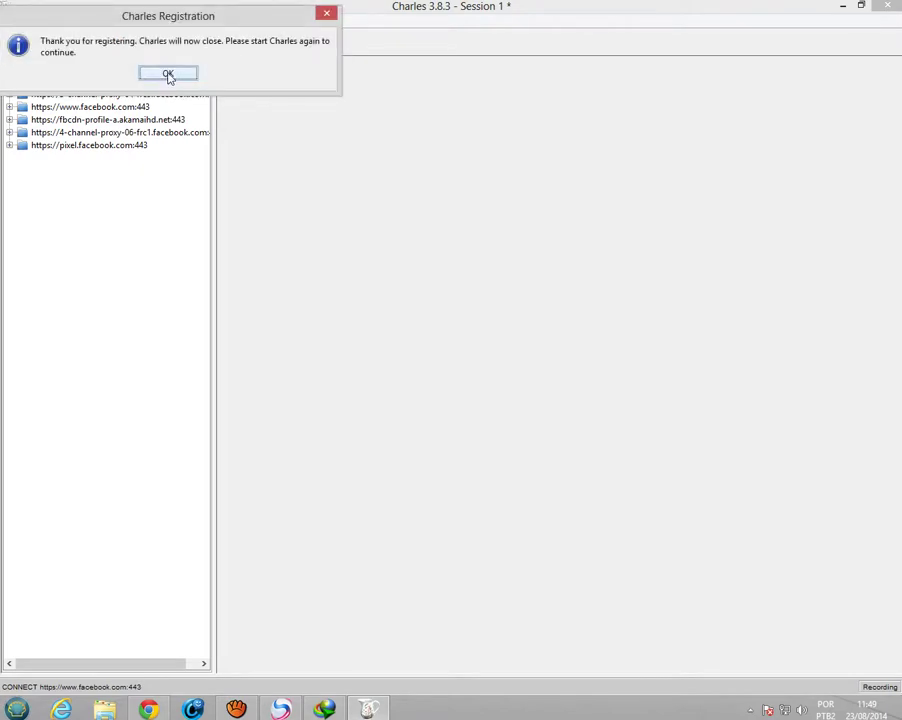
{"action": "left_click", "coordinate": [169, 77]}
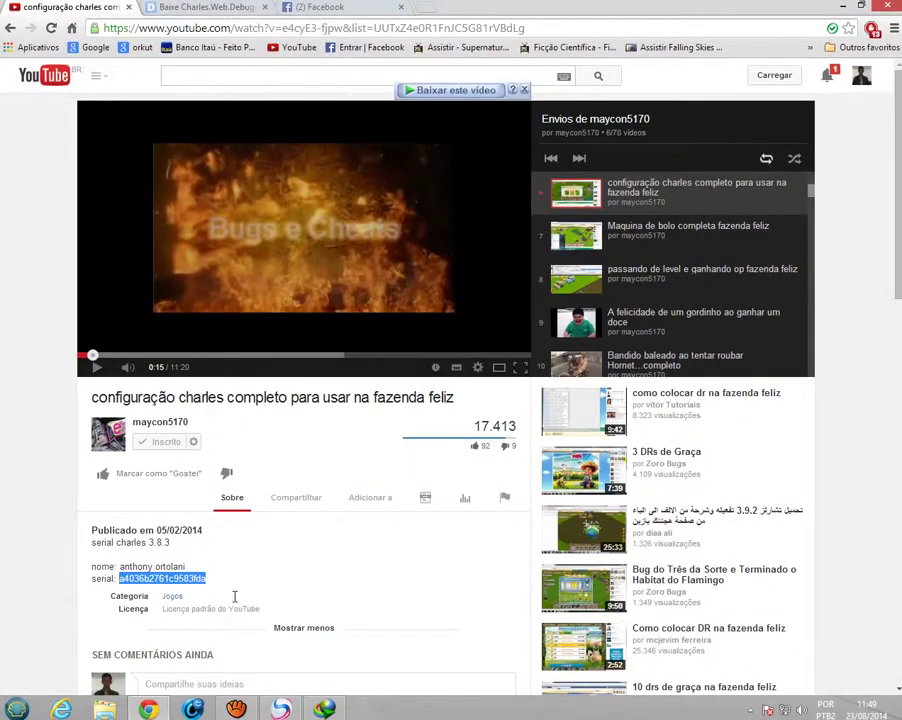
Start Charles again and enable breakpoints for the new session.
{"action": "left_click", "coordinate": [18, 710]}
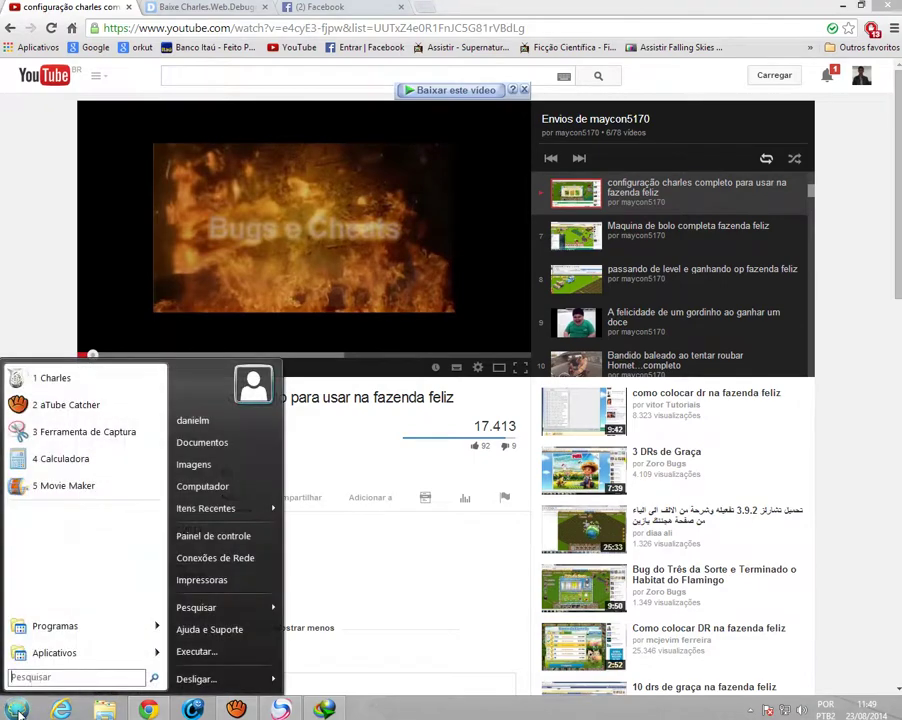
{"action": "left_click", "coordinate": [46, 378]}
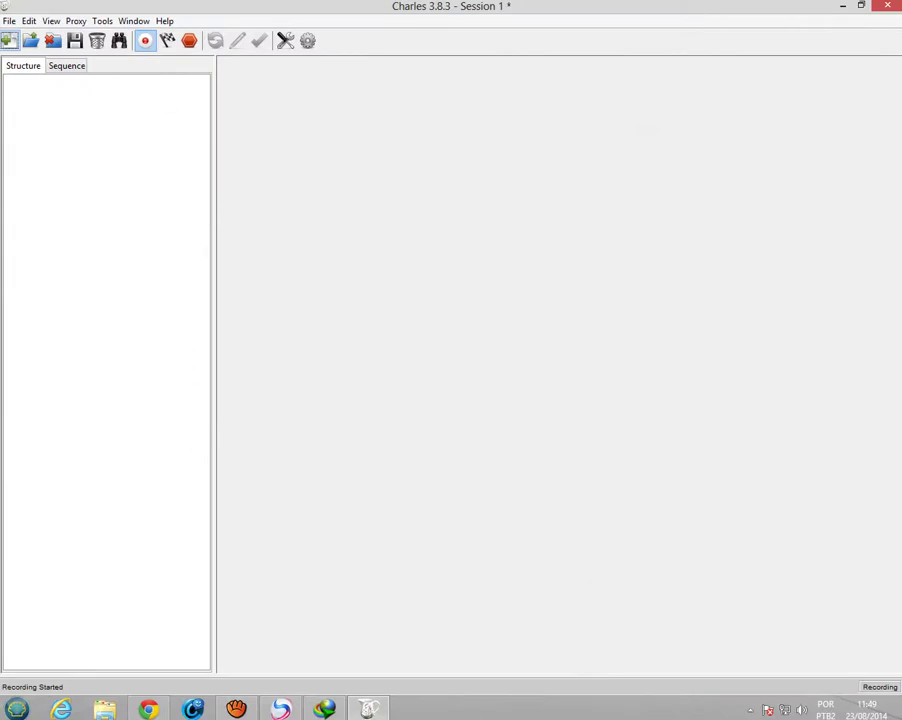
{"action": "left_click", "coordinate": [189, 40]}
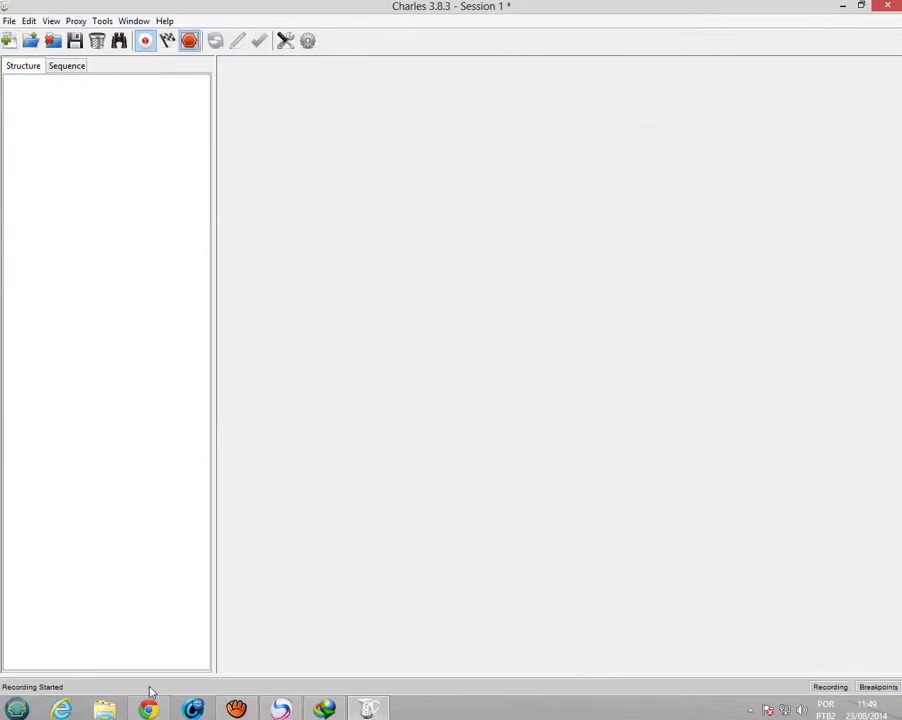
Reload the Fazenda Feliz game page in the other browser and return to Charles to capture its traffic.
{"action": "left_click", "coordinate": [280, 709]}
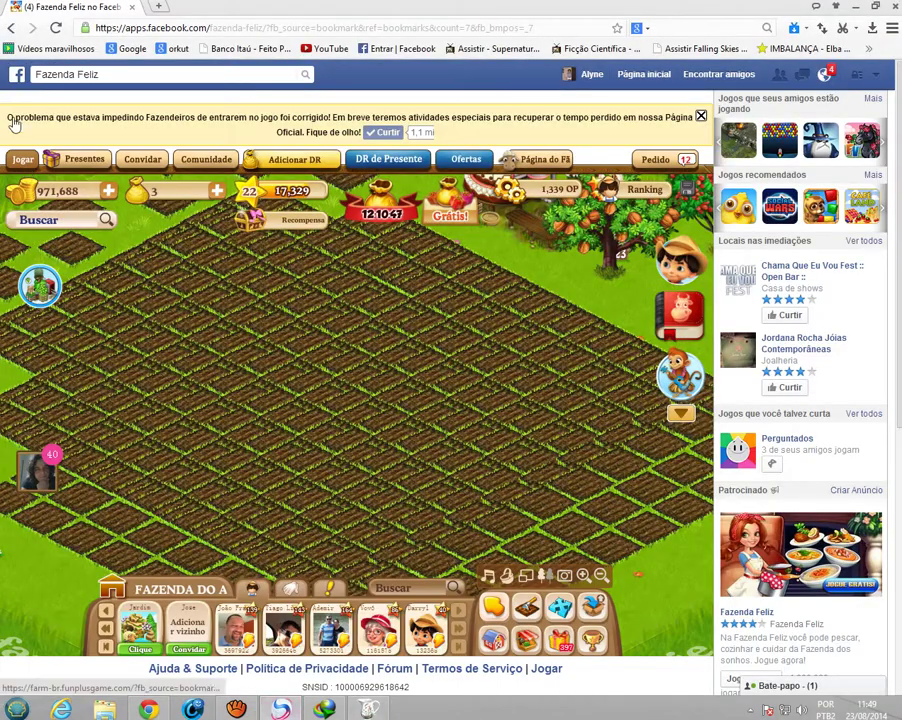
{"action": "left_click", "coordinate": [55, 28]}
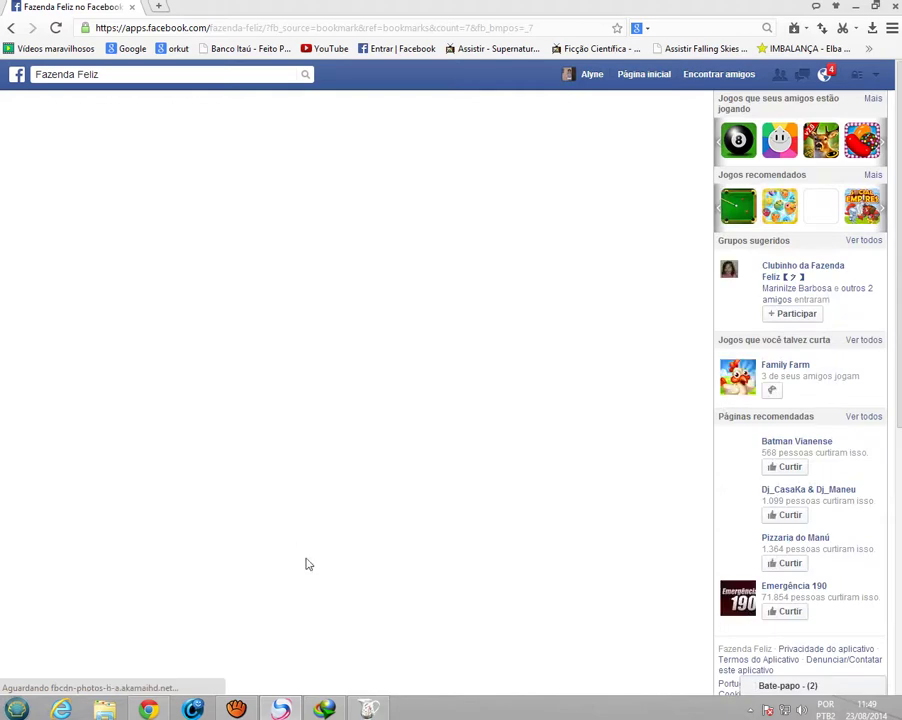
{"action": "key", "text": "alt+Tab"}
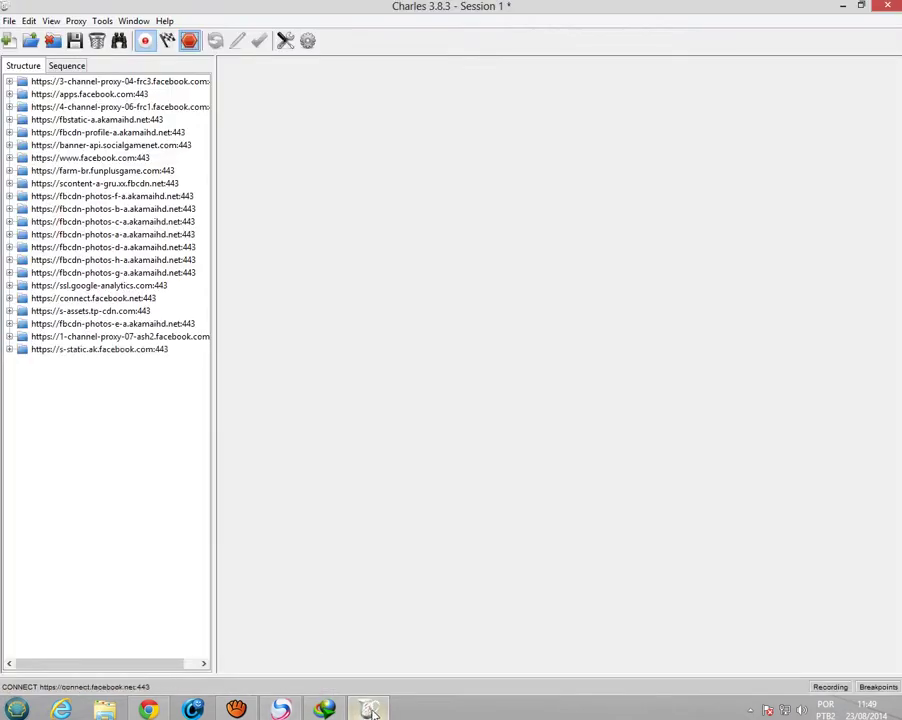